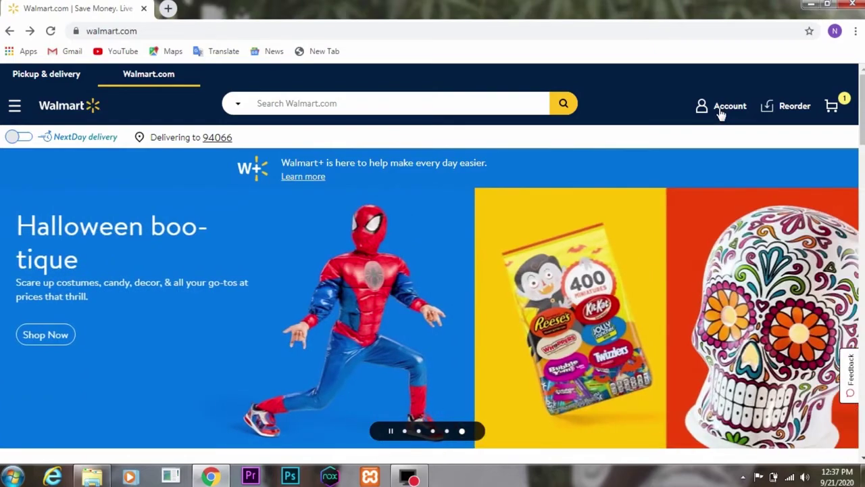
- Go to the Walmart account sign-in page and open the form for creating a new account
left_click(721, 115)
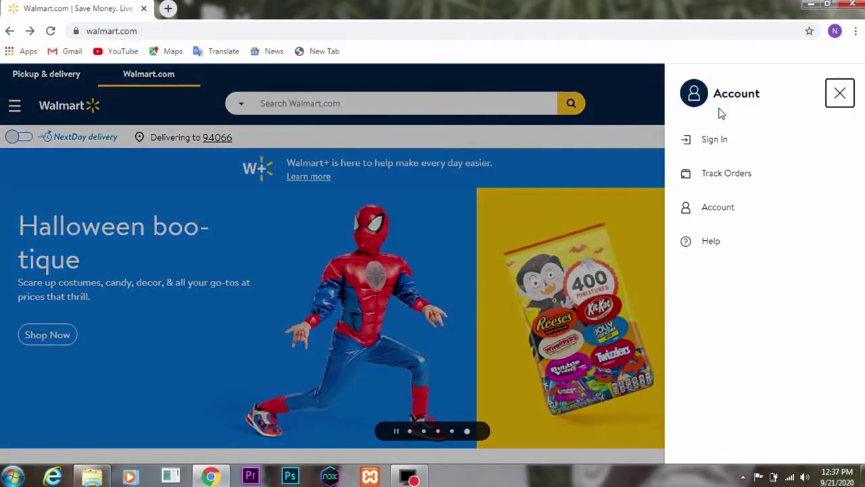
left_click(711, 214)
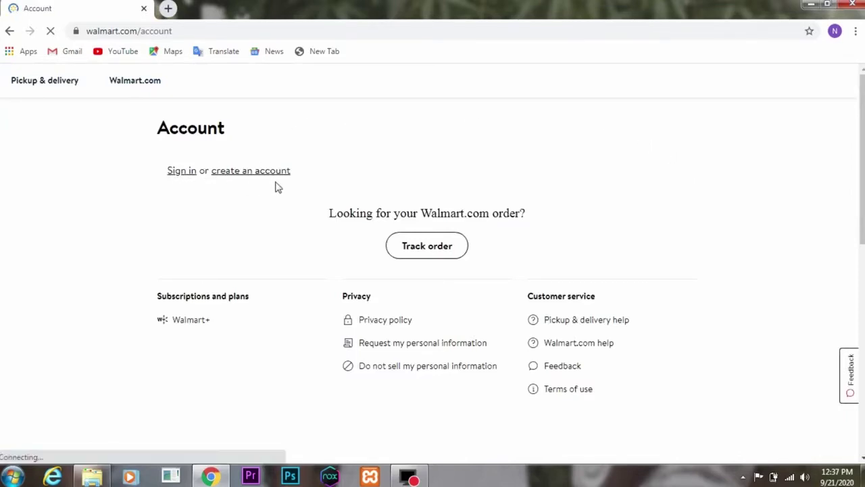
left_click(180, 173)
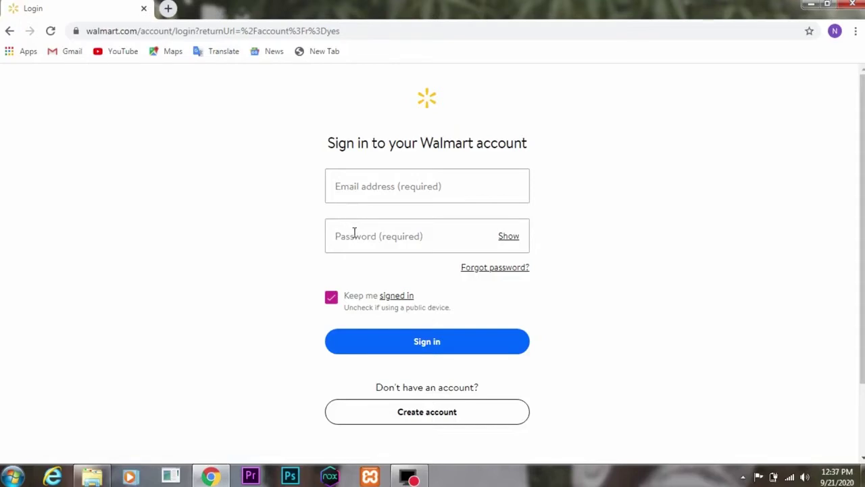
scroll(566, 194, "down", 2)
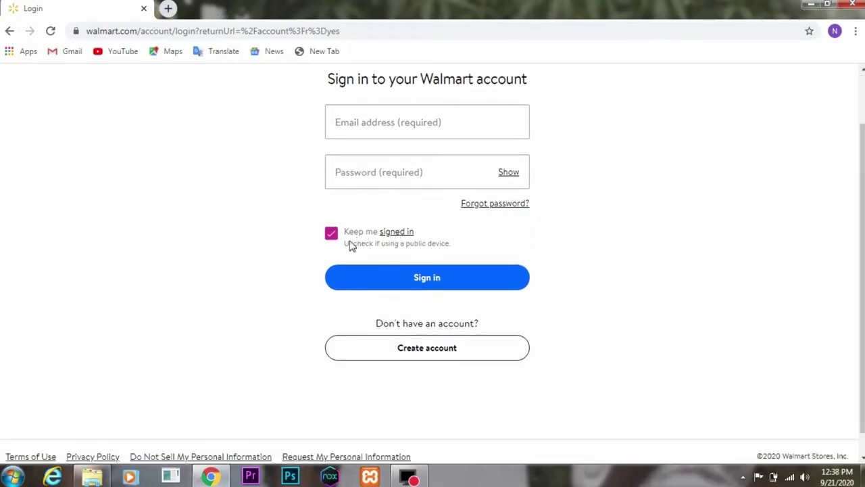
left_click(433, 354)
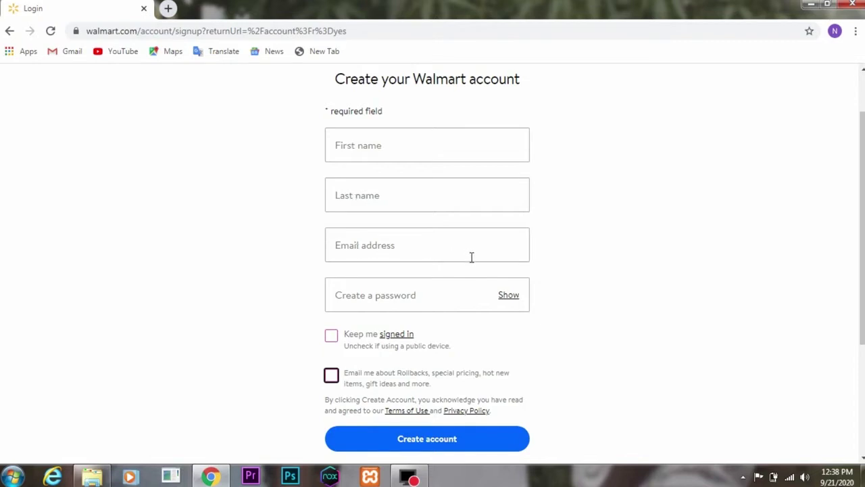
- Fill in the first name and last name on the Walmart account sign-up form
left_click(355, 149)
type("b")
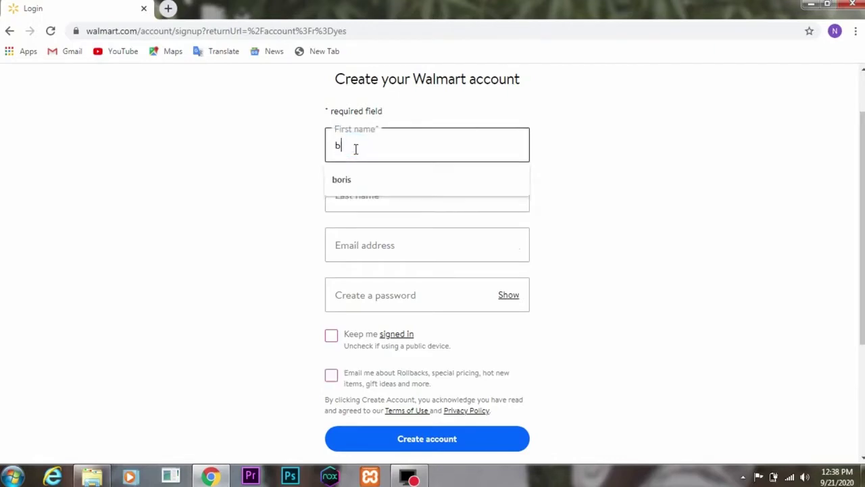
type("oris")
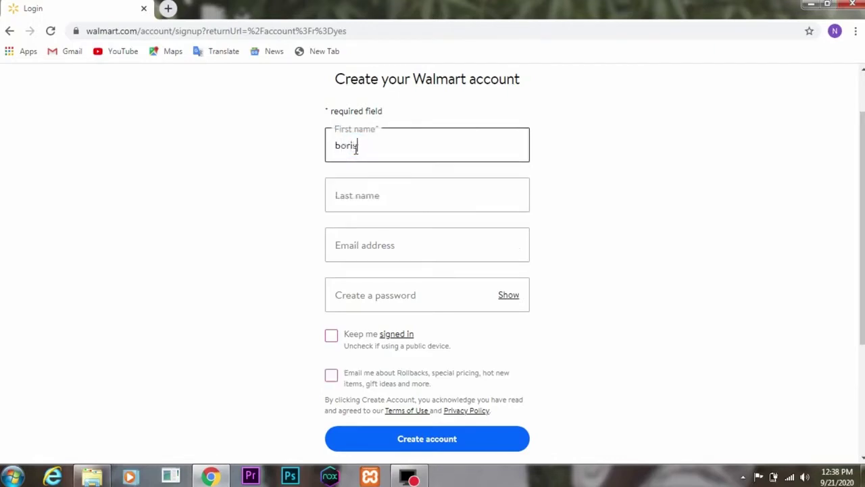
left_click(356, 199)
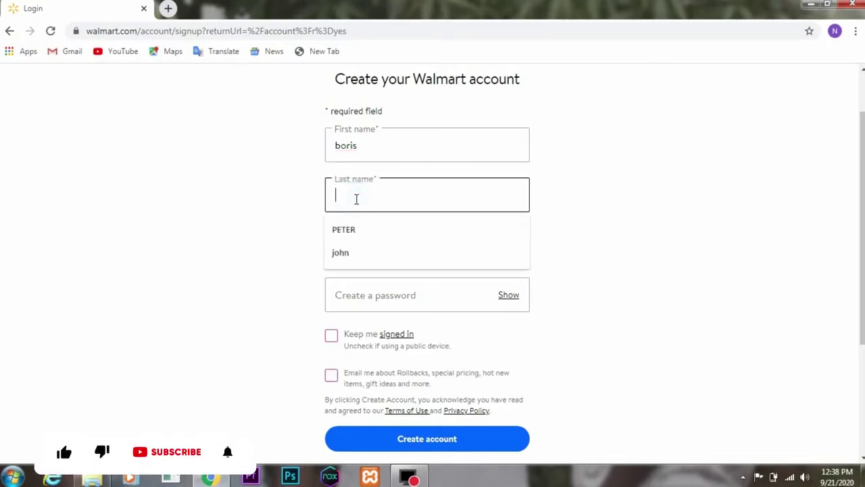
left_click(348, 253)
- Enter the email address and a new account password on the sign-up form
left_click(354, 245)
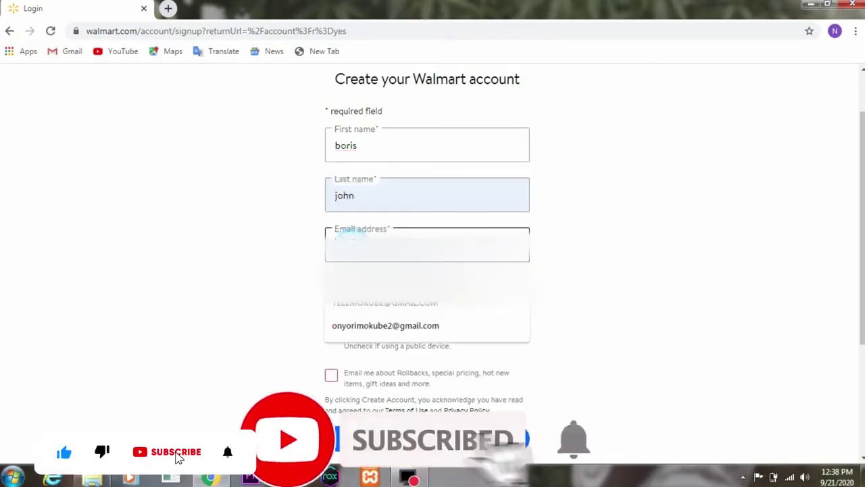
left_click(369, 279)
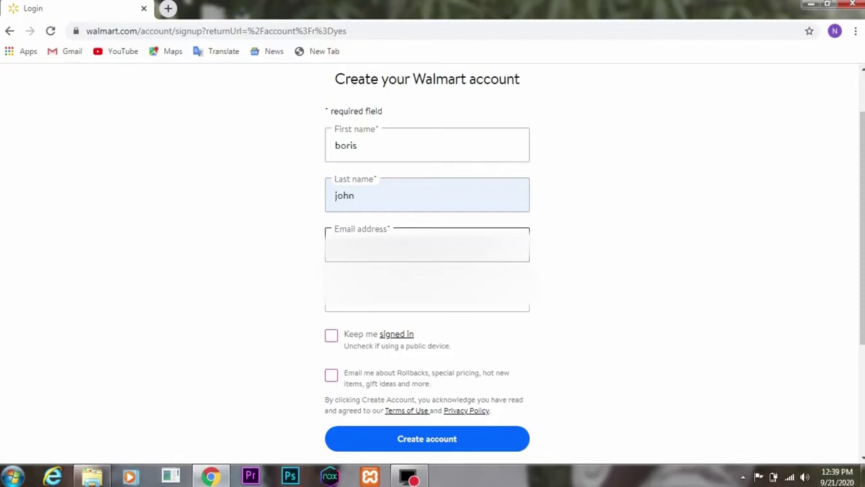
left_click(364, 296)
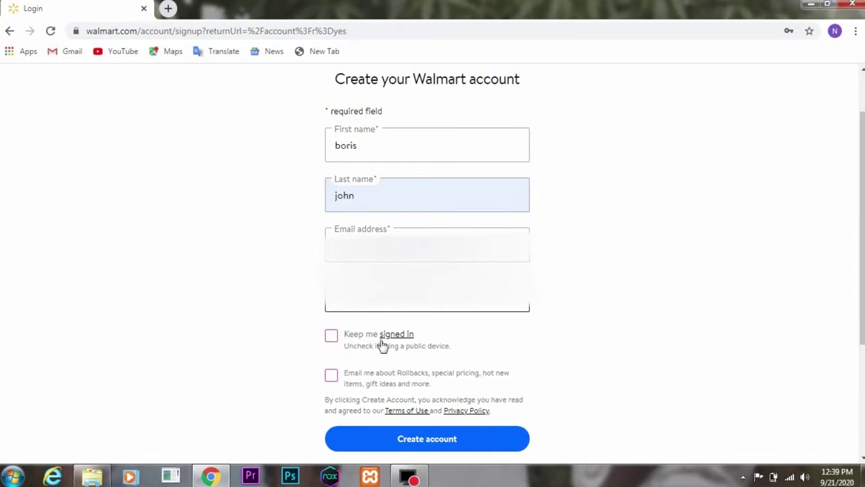
- Enable staying signed in and emails about Rollbacks and special pricing, and submit the account creation form
left_click(332, 338)
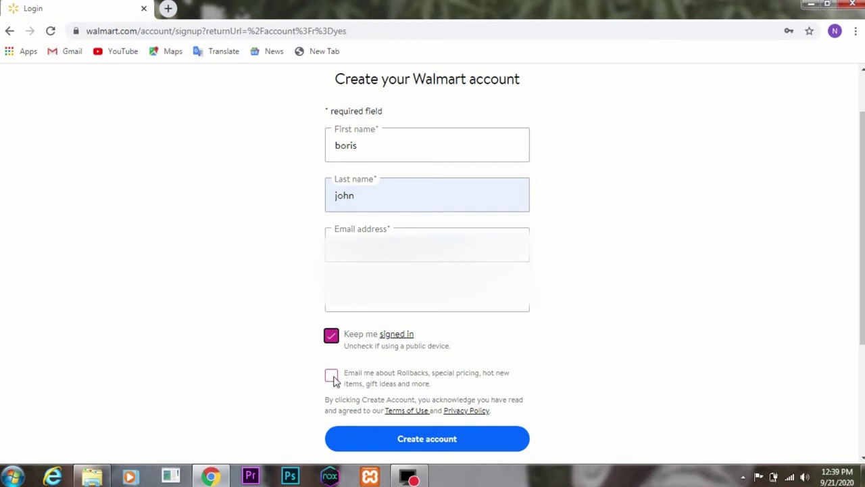
left_click(331, 377)
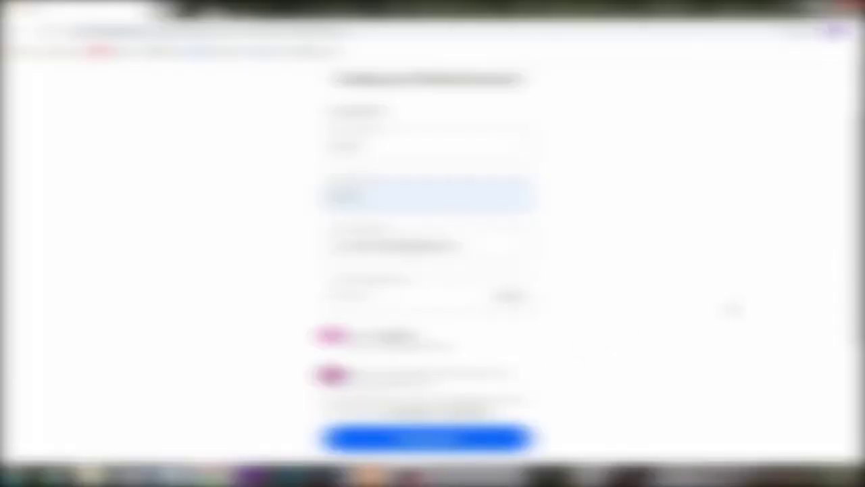
scroll(433, 270, "down", 3)
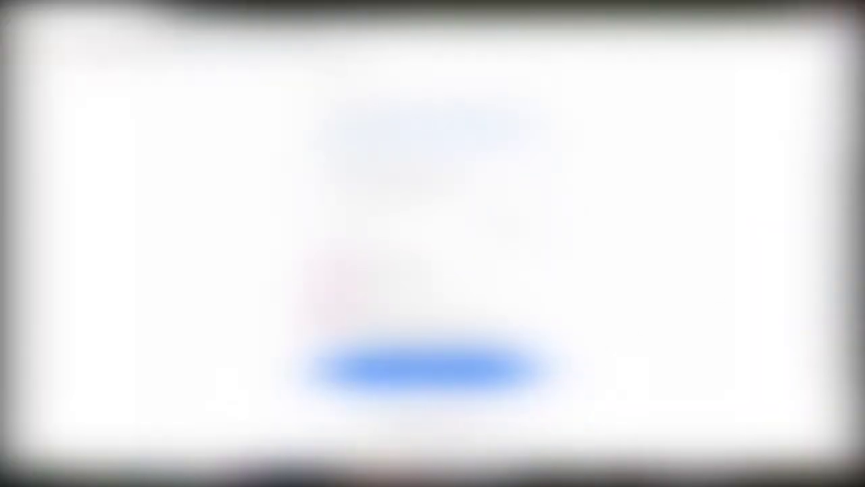
scroll(432, 270, "down", 2)
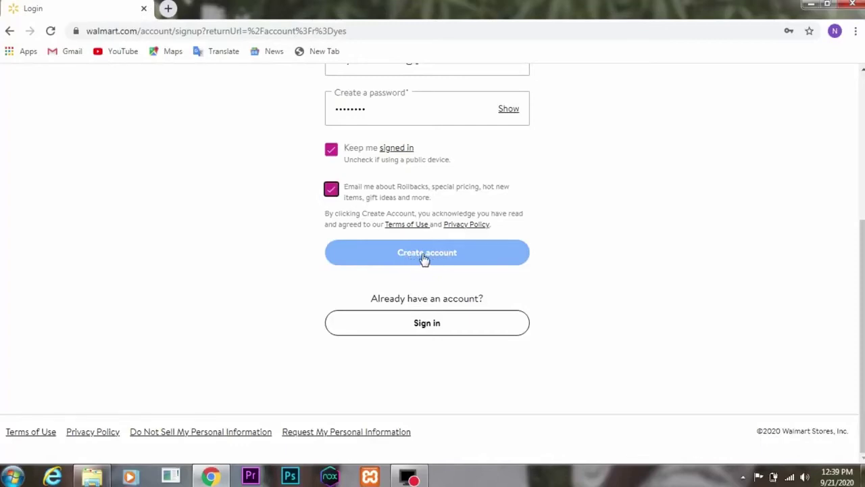
left_click(423, 254)
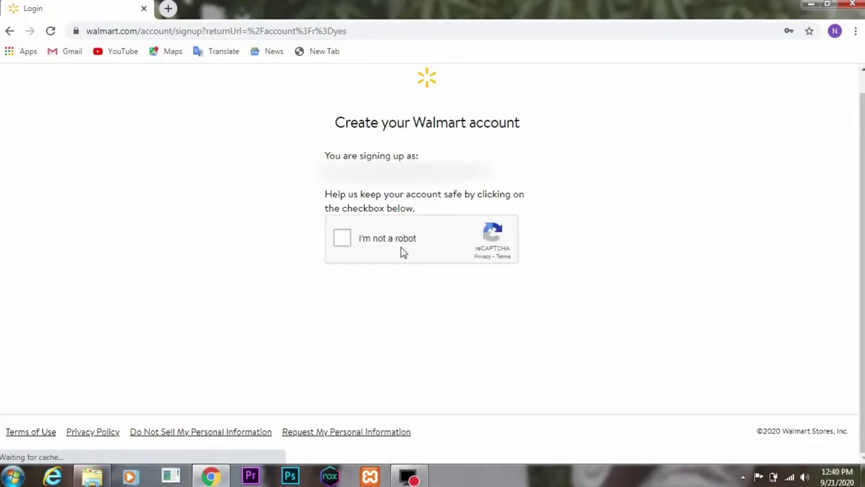
- Complete the reCAPTCHA check by selecting all images with cars until none are left, and verify
left_click(343, 239)
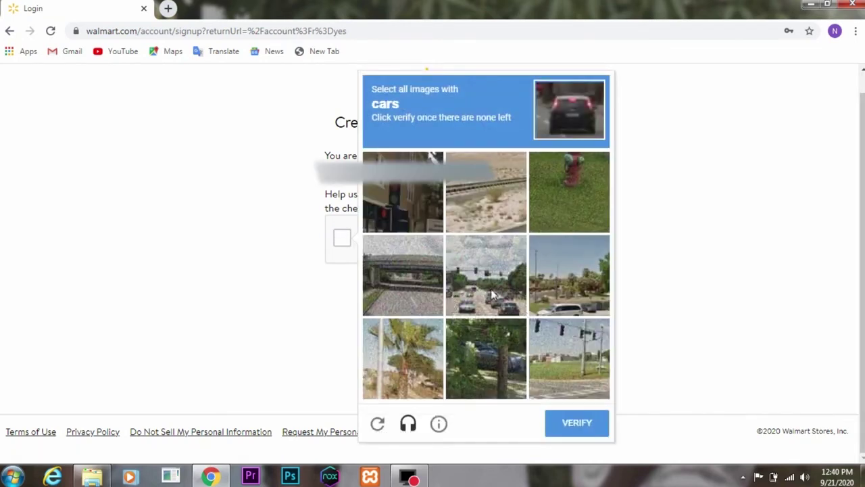
left_click(472, 297)
left_click(567, 291)
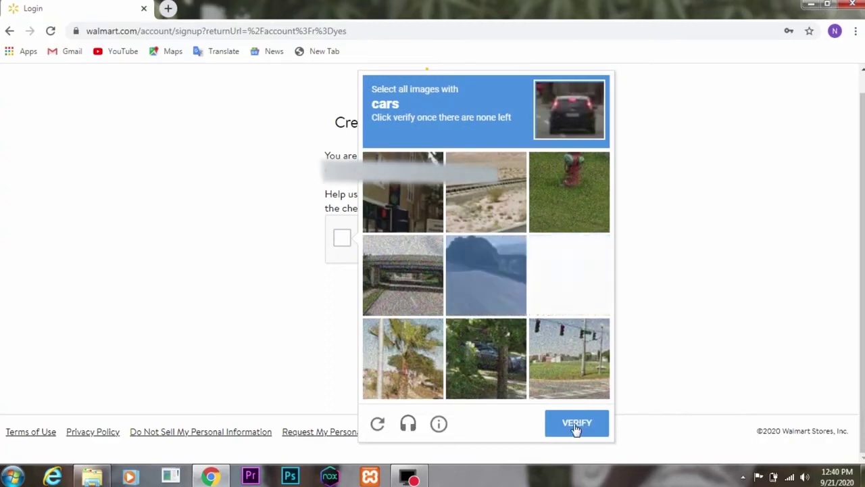
left_click(577, 425)
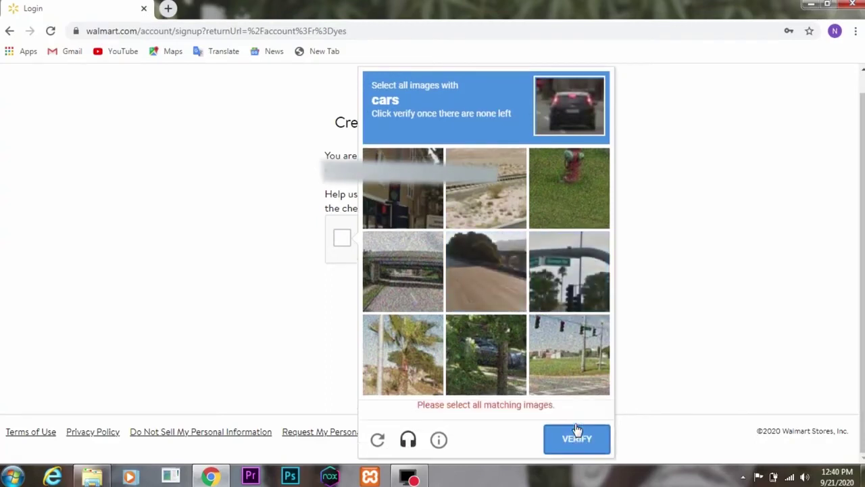
left_click(474, 352)
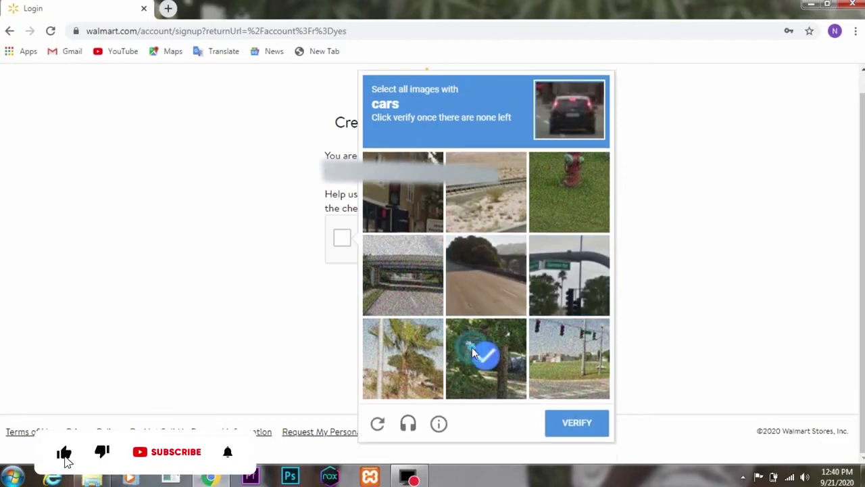
left_click(573, 426)
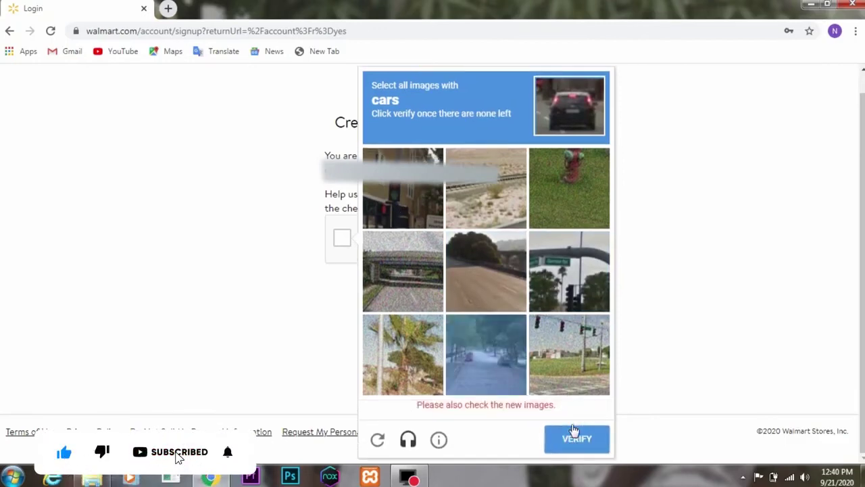
left_click(486, 355)
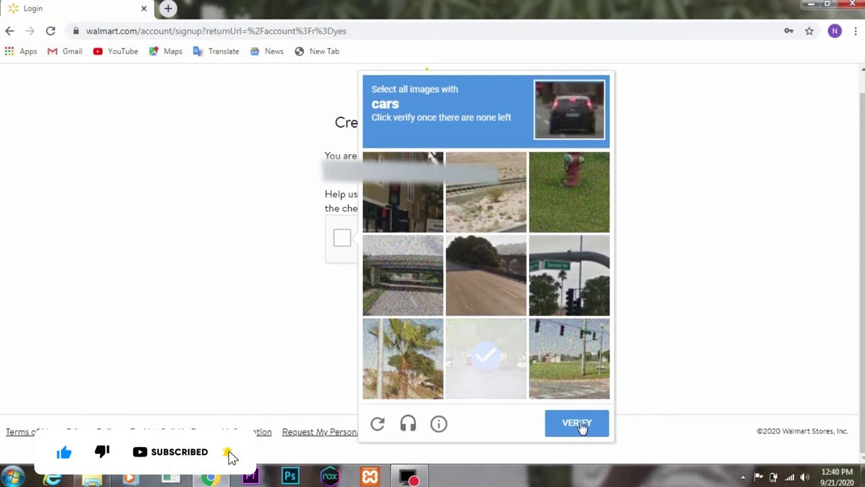
left_click(409, 294)
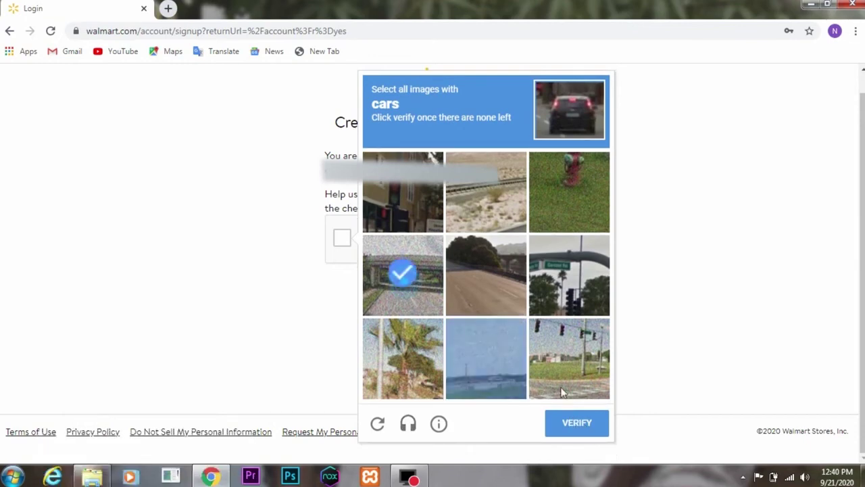
left_click(503, 374)
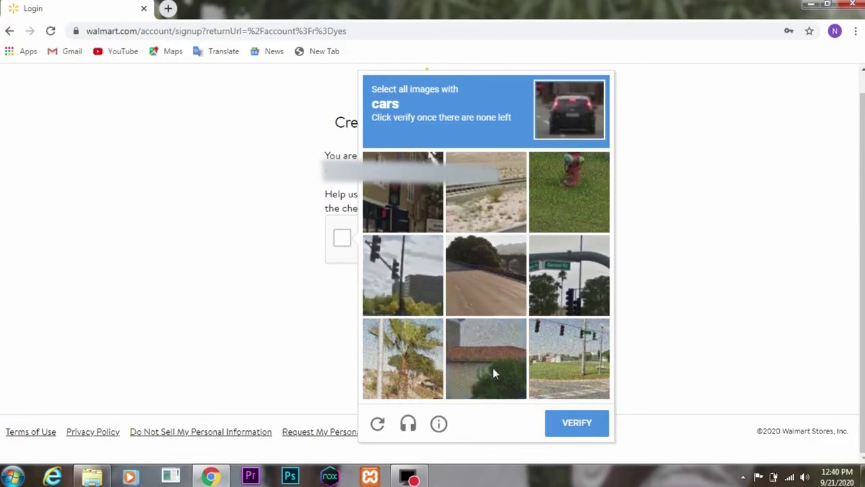
left_click(578, 425)
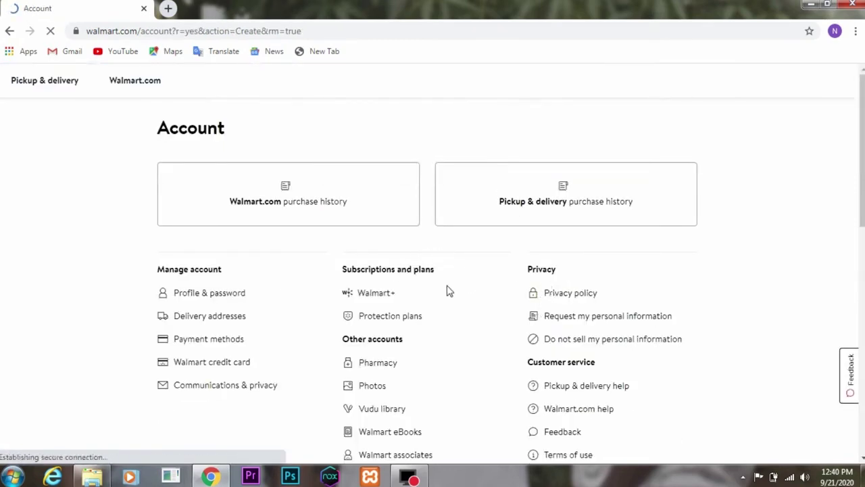
- Look over the new account page, open the Walmart.com purchase history and check the signed-in account menu
scroll(448, 291, "down", 3)
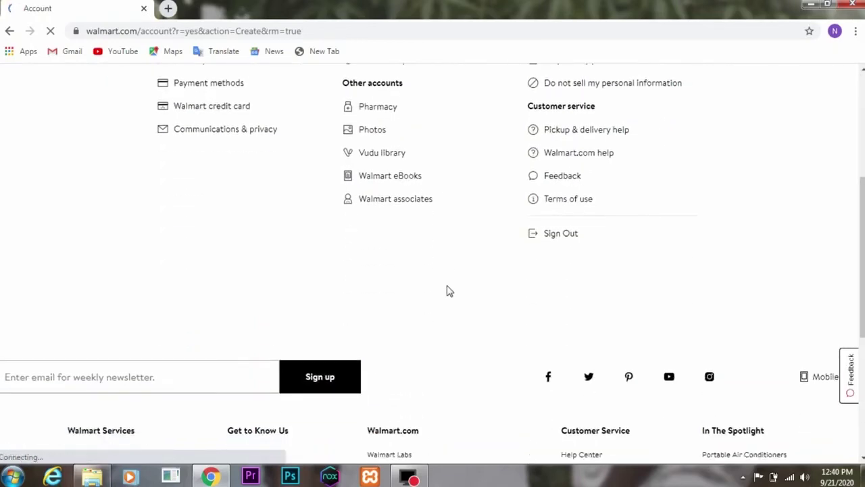
scroll(448, 291, "up", 3)
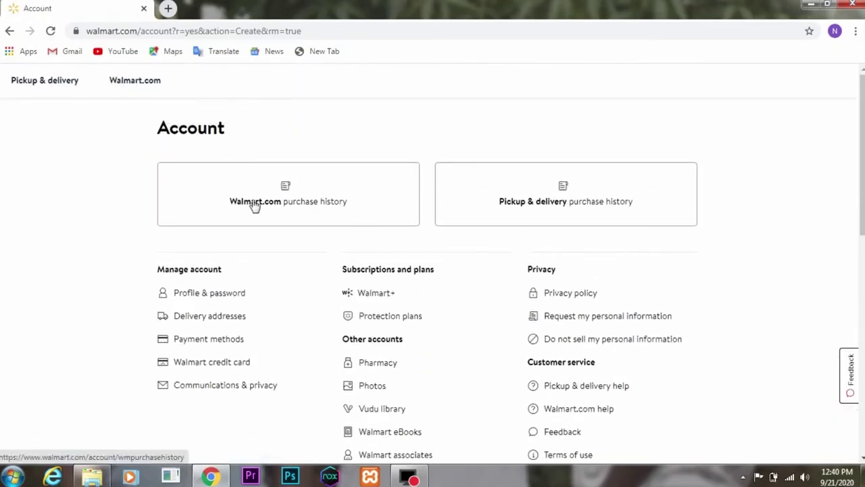
left_click(255, 205)
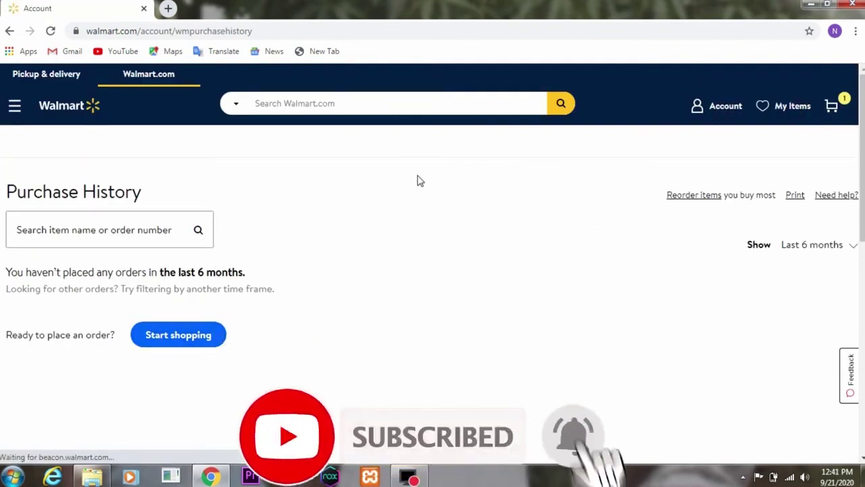
left_click(726, 108)
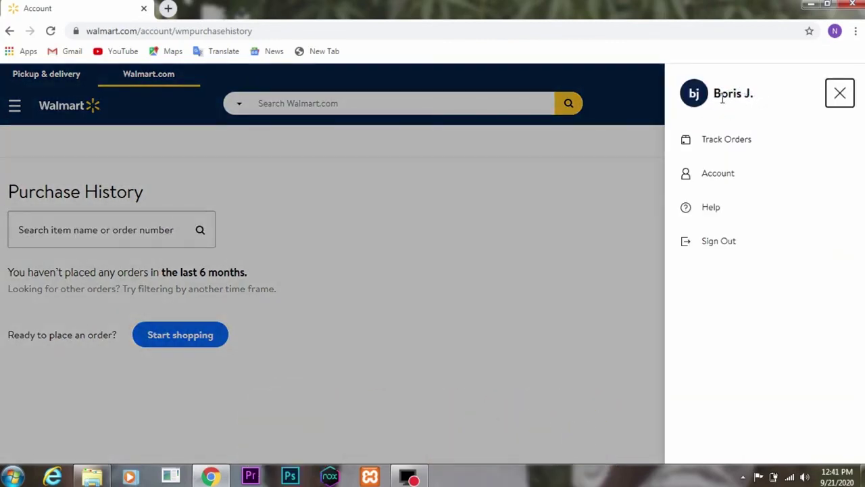
left_click(453, 257)
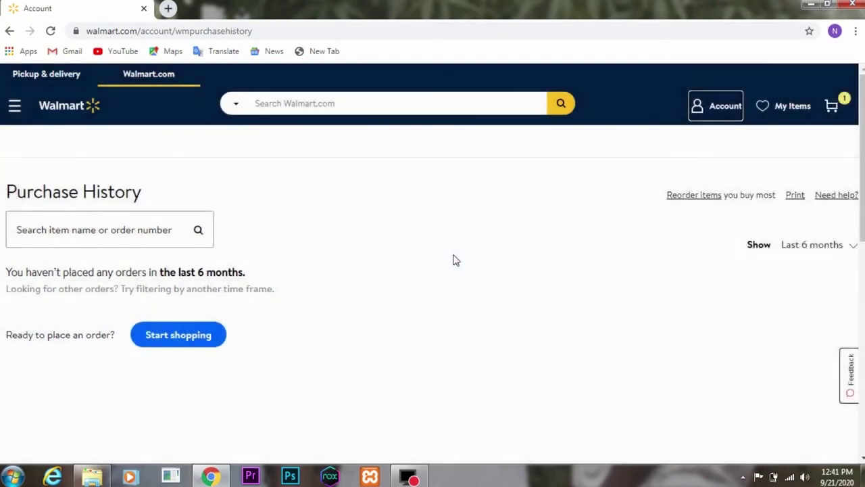